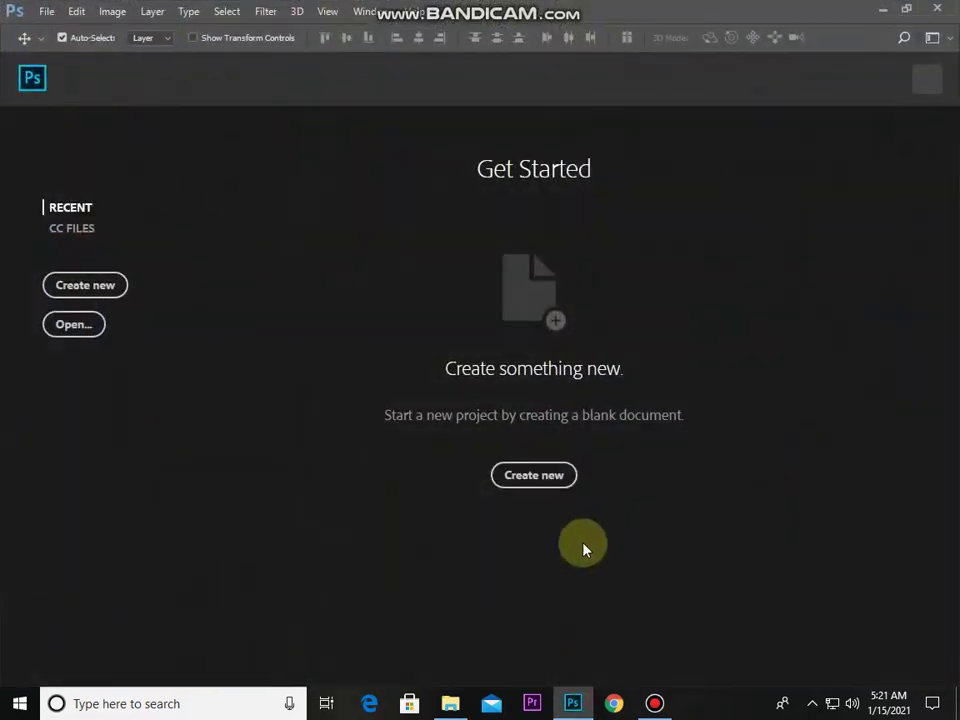
- Open woman-posing-for-photo-shoot-1689731.jpg from the Pictures folder
left_click(80, 333)
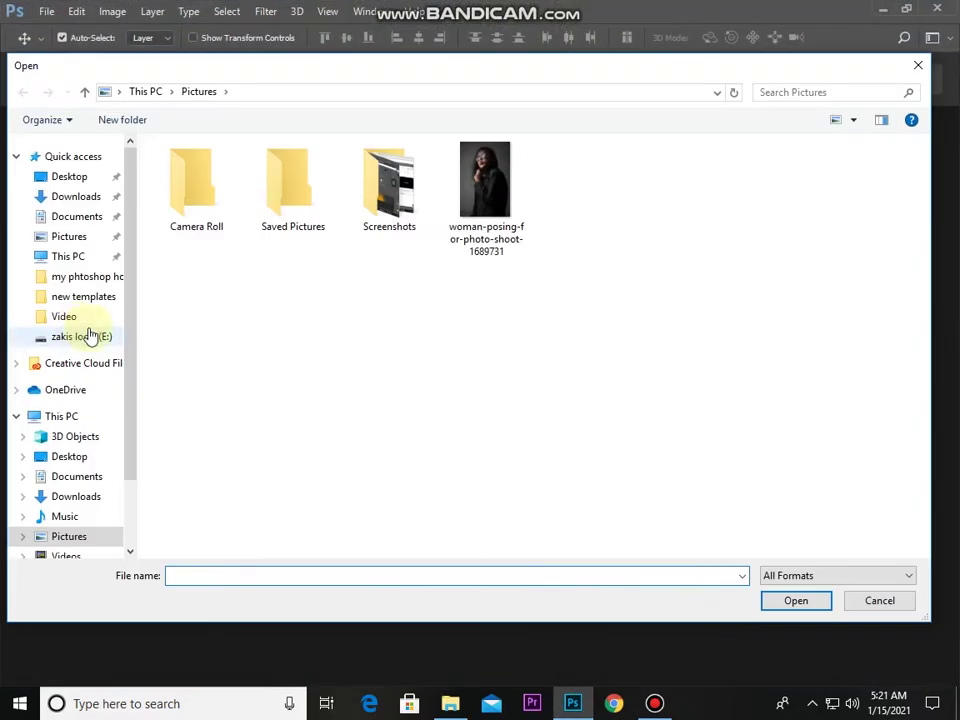
left_click(455, 210)
left_click(812, 612)
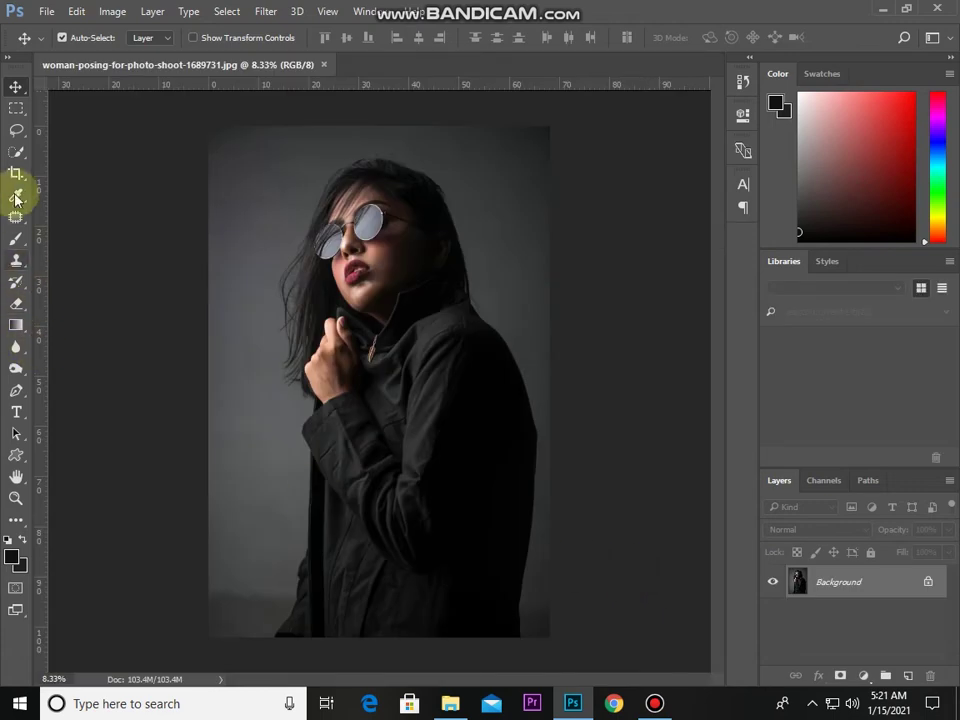
- Quick-select the woman from hair to coat, including loose hair, and refine edges in Select and Mask
left_click(17, 153)
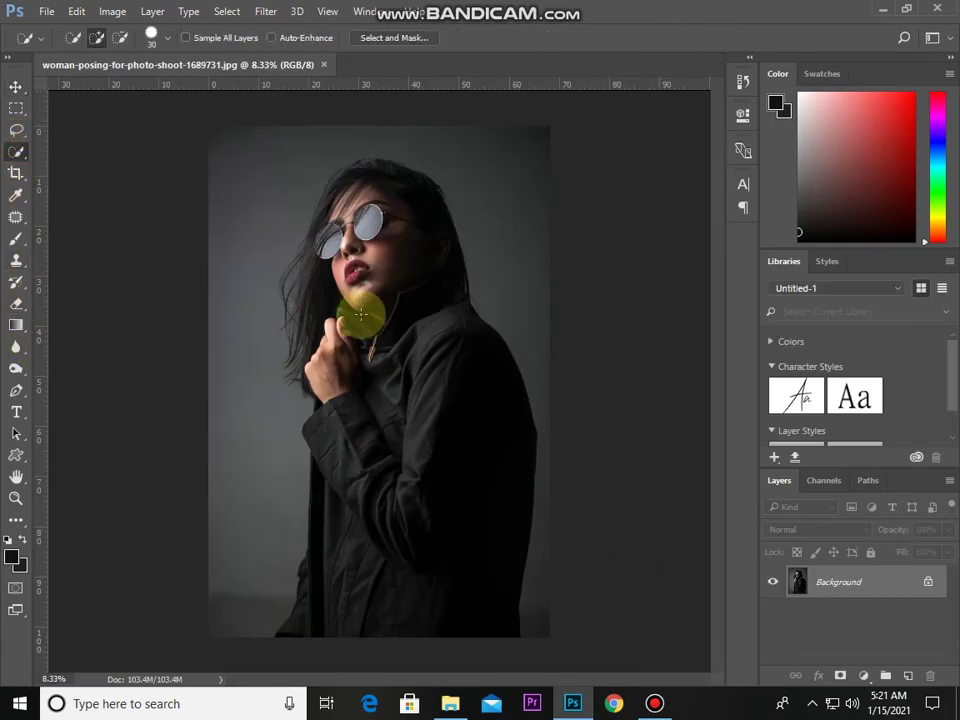
left_click_drag(345, 220, 452, 412)
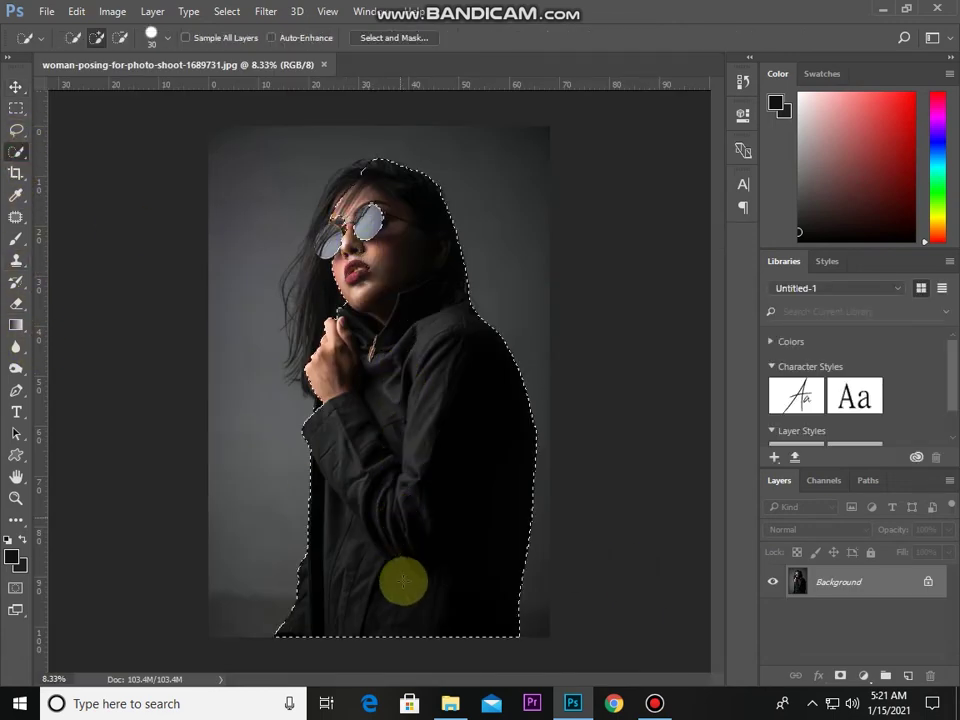
left_click_drag(333, 313, 325, 213)
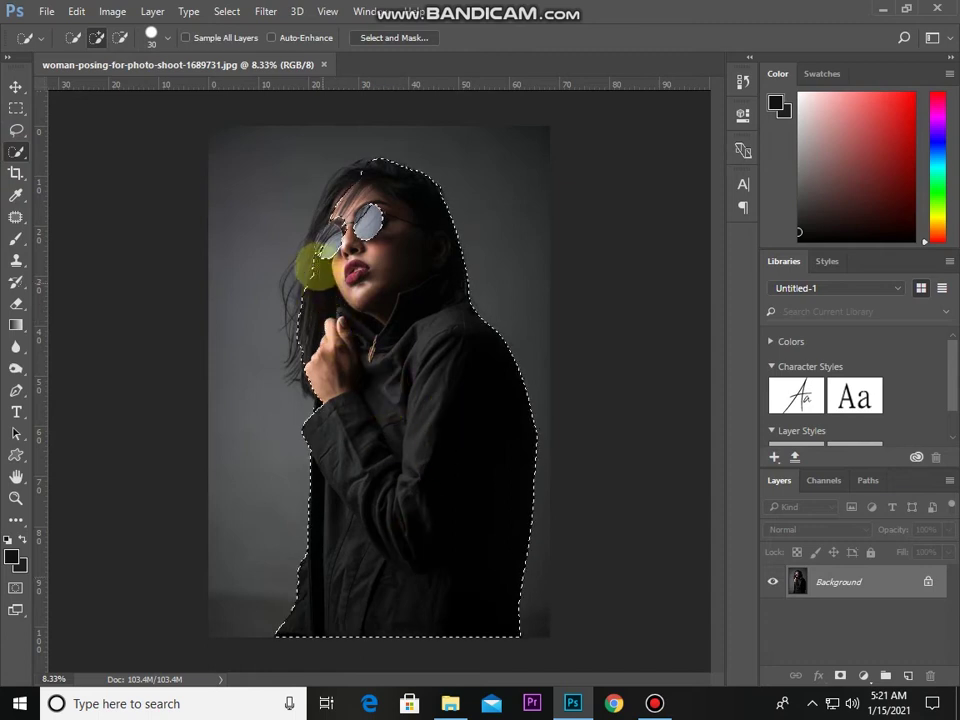
left_click_drag(355, 172, 360, 172)
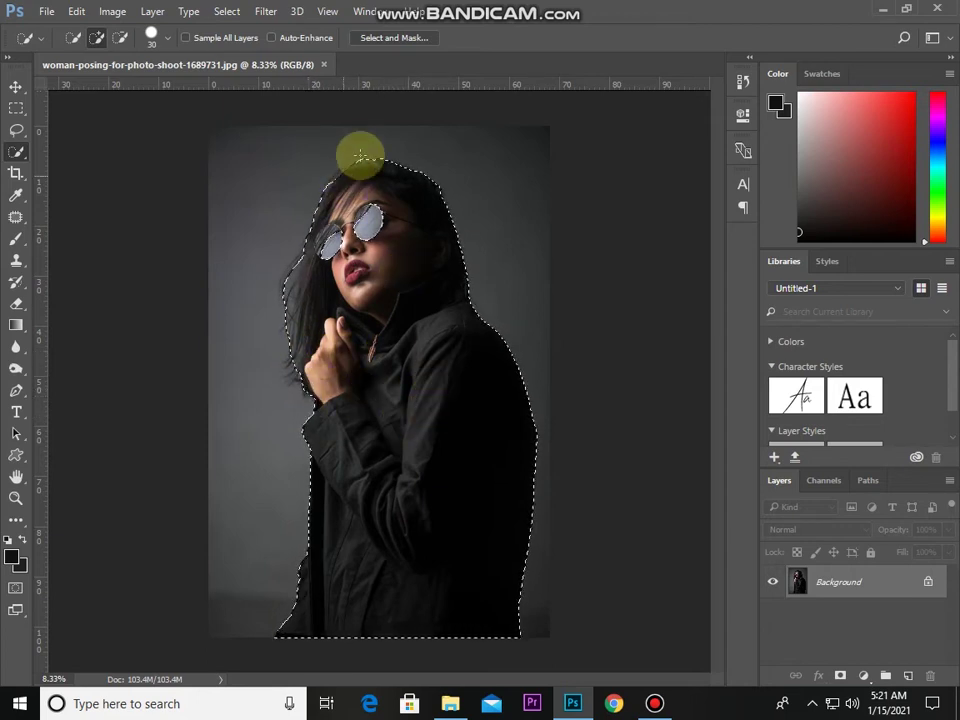
left_click(395, 38)
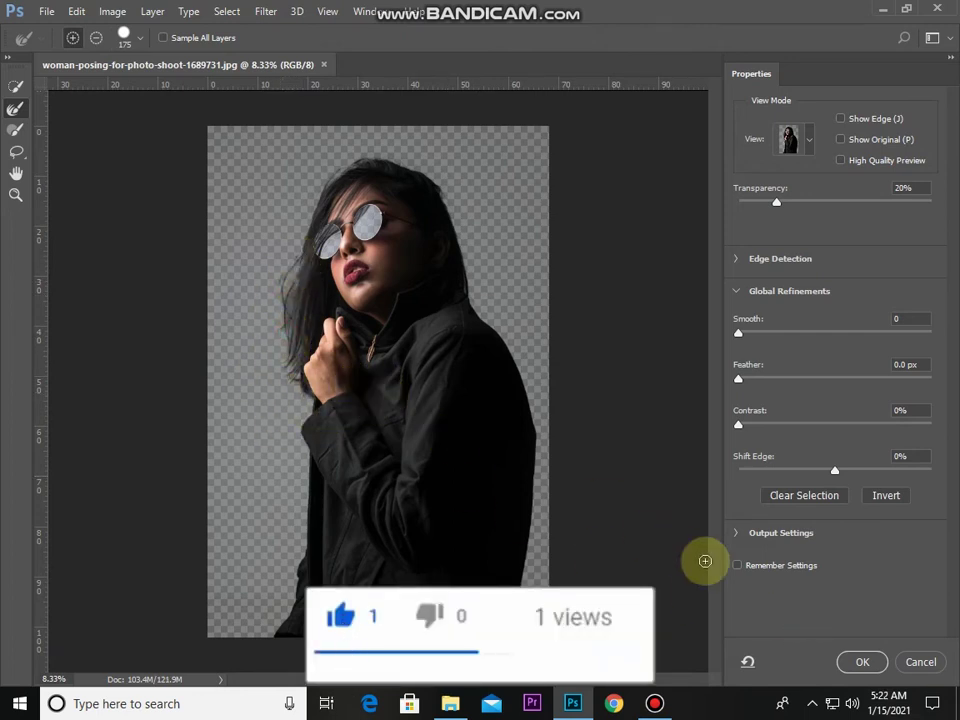
left_click(860, 662)
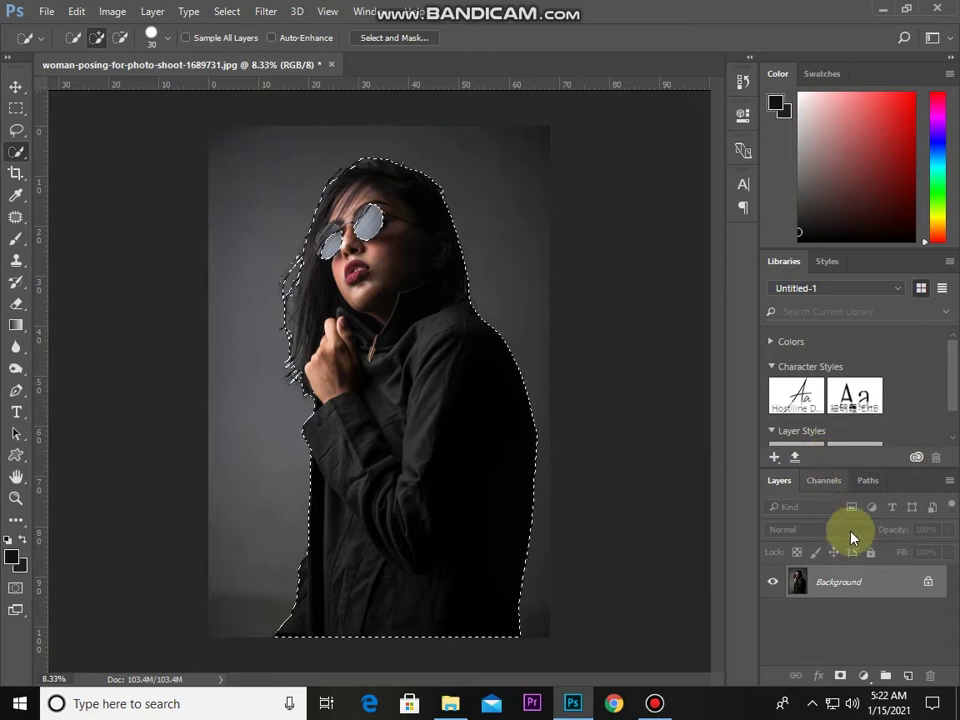
- Add an empty Layer 1 above the Background, keeping the refined selection
left_click(906, 676)
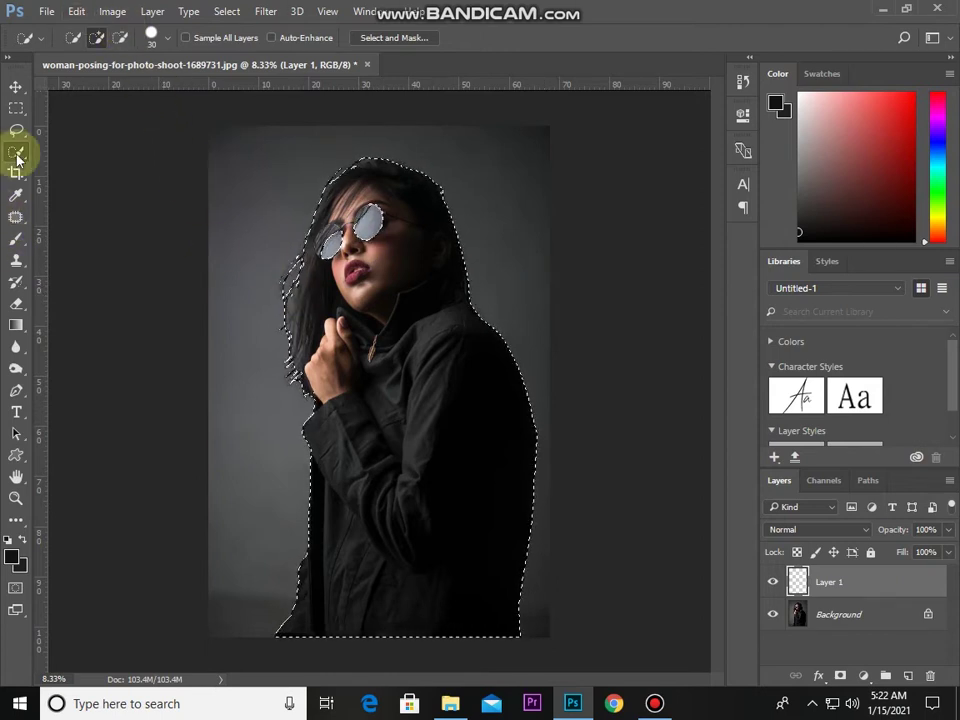
left_click(232, 11)
- Invert the selection to the backdrop and set up a 2900-size black brush at 100% opacity
left_click(249, 79)
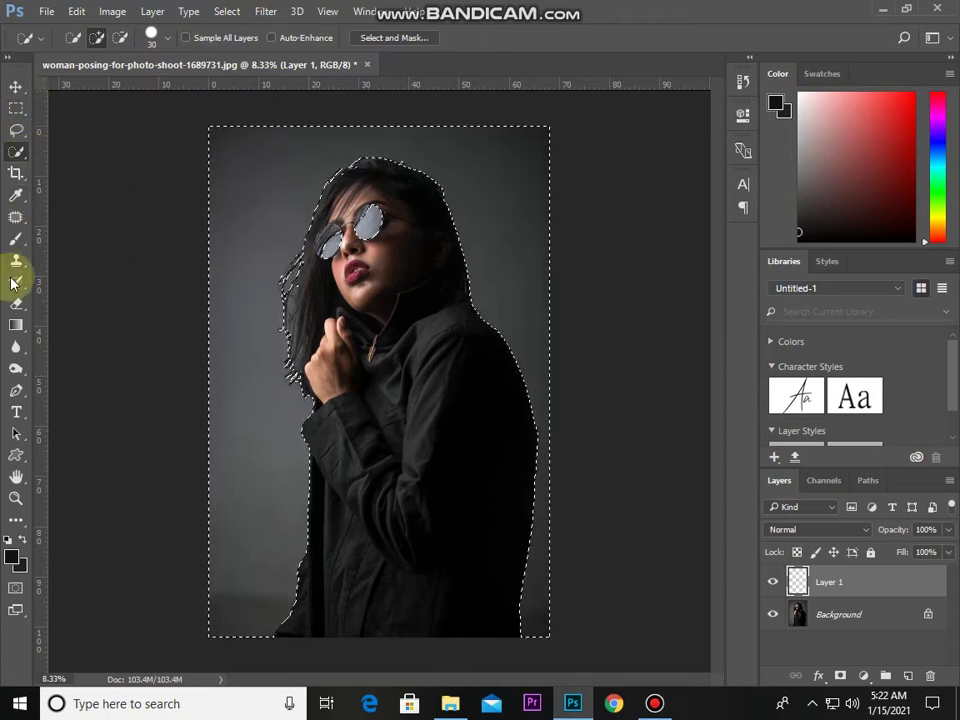
left_click(17, 240)
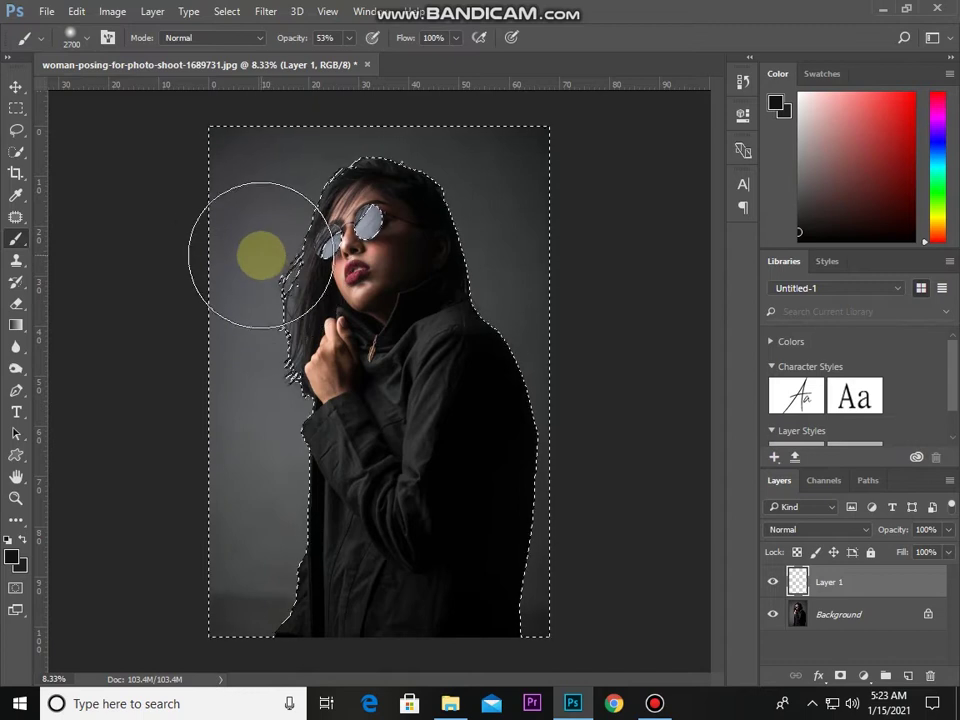
key("bracketright")
key("bracketright")
left_click_drag(284, 38, 343, 68)
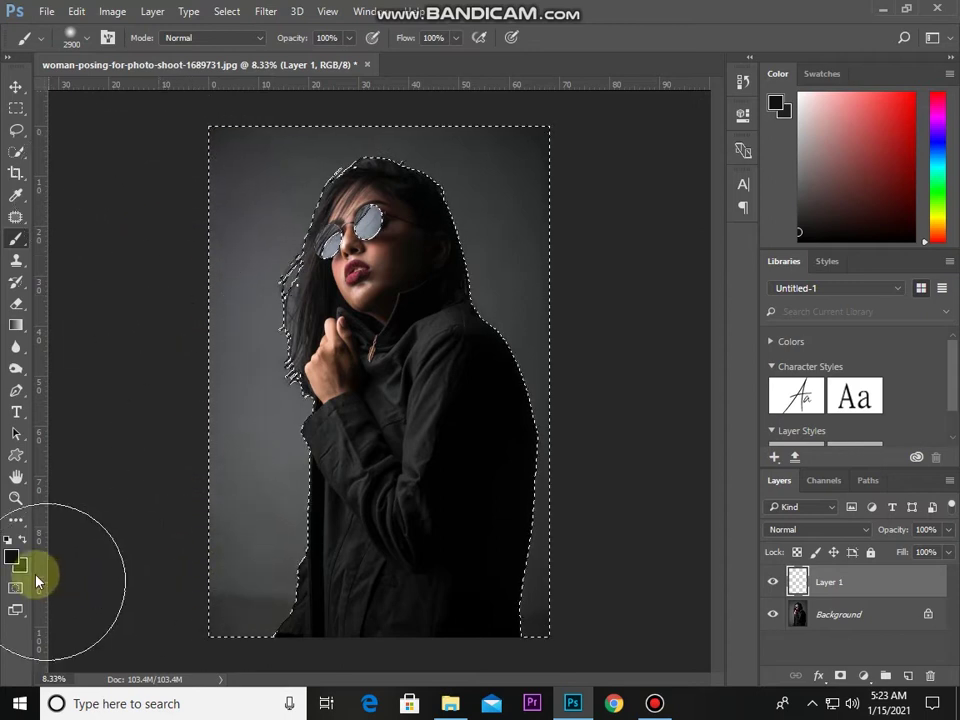
left_click(16, 198)
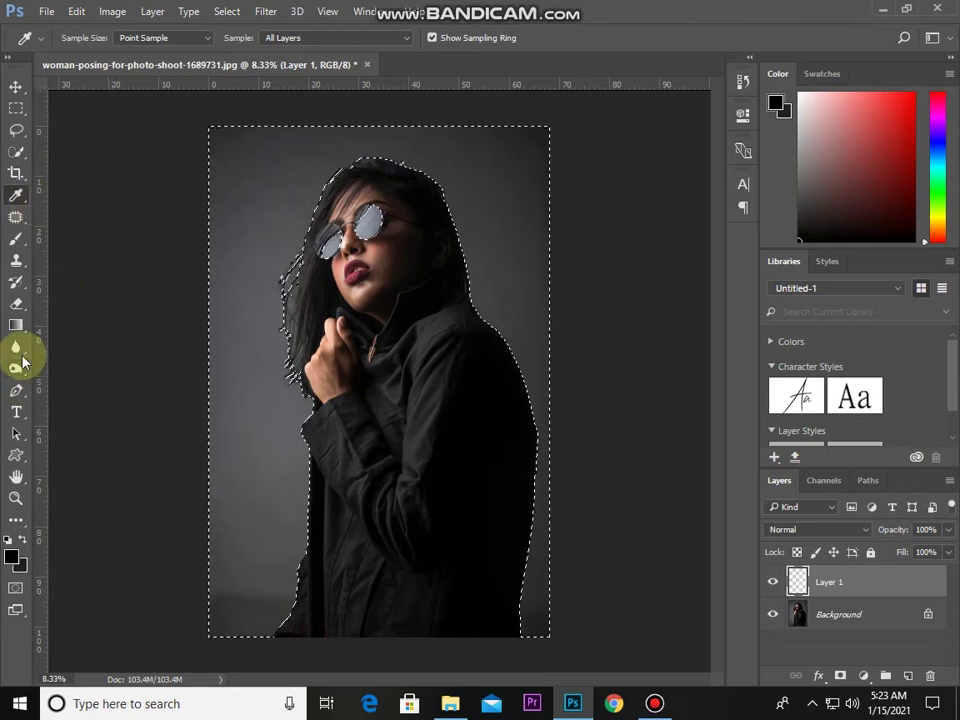
left_click(16, 240)
- Paint the background edges black on Layer 1, finishing at 51% brush opacity
mouse_move(229, 133)
left_mouse_down()
mouse_move(160, 515)
mouse_move(201, 643)
mouse_move(208, 579)
mouse_move(549, 274)
mouse_move(459, 121)
mouse_move(489, 107)
mouse_move(574, 289)
mouse_move(615, 521)
mouse_move(608, 663)
mouse_move(284, 96)
left_mouse_up()
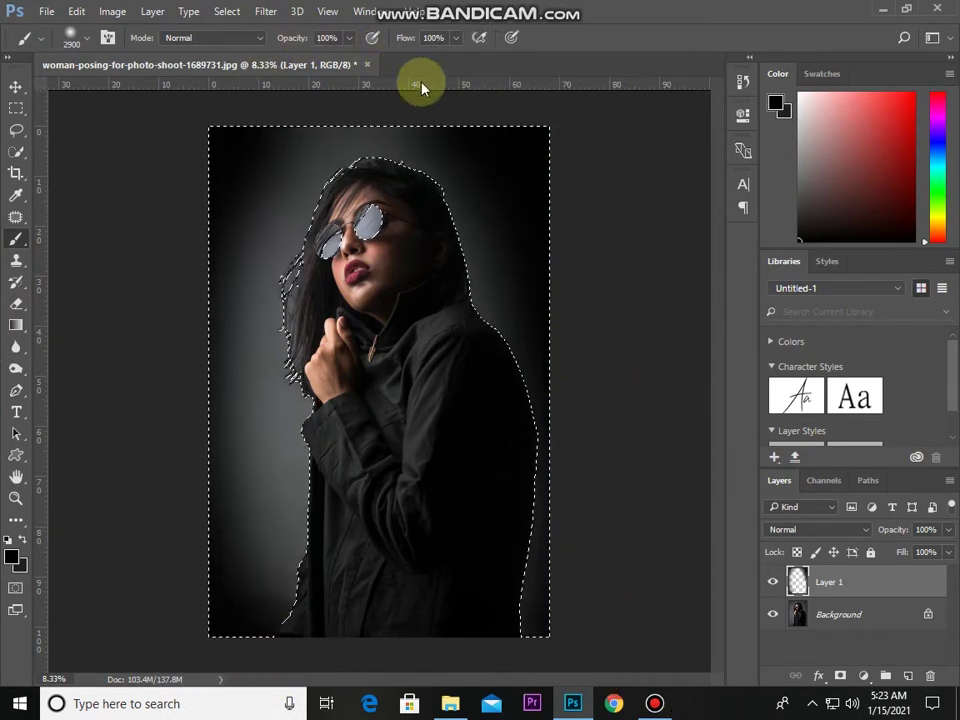
mouse_move(417, 93)
left_mouse_down()
mouse_move(229, 129)
mouse_move(180, 319)
mouse_move(184, 491)
mouse_move(215, 622)
mouse_move(298, 343)
mouse_move(272, 439)
mouse_move(283, 454)
mouse_move(283, 540)
mouse_move(161, 203)
left_mouse_up()
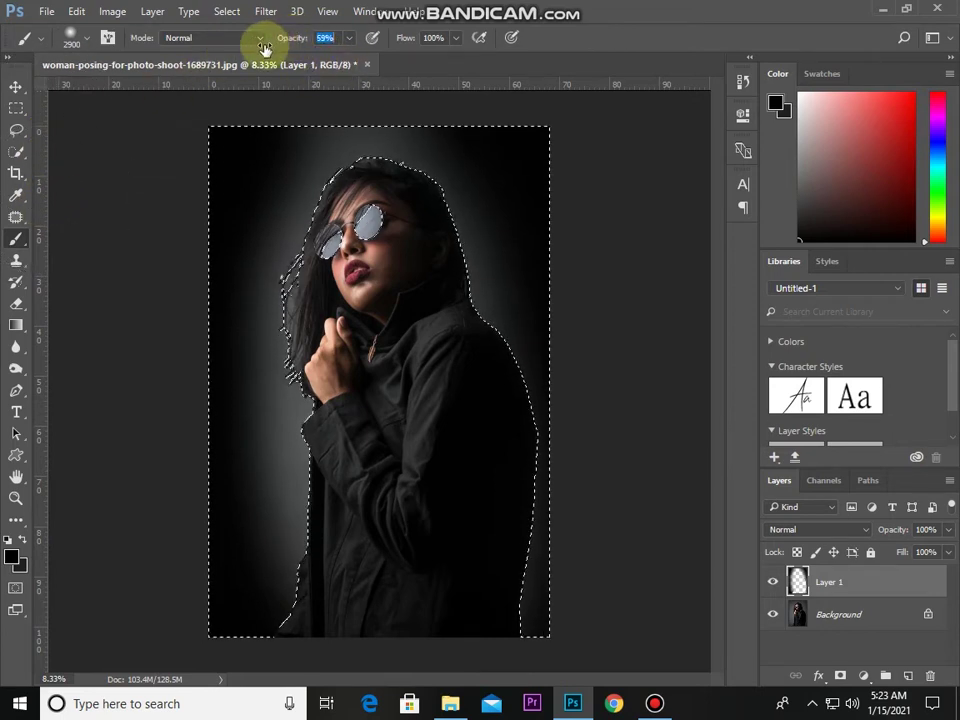
type("51")
left_click(282, 160)
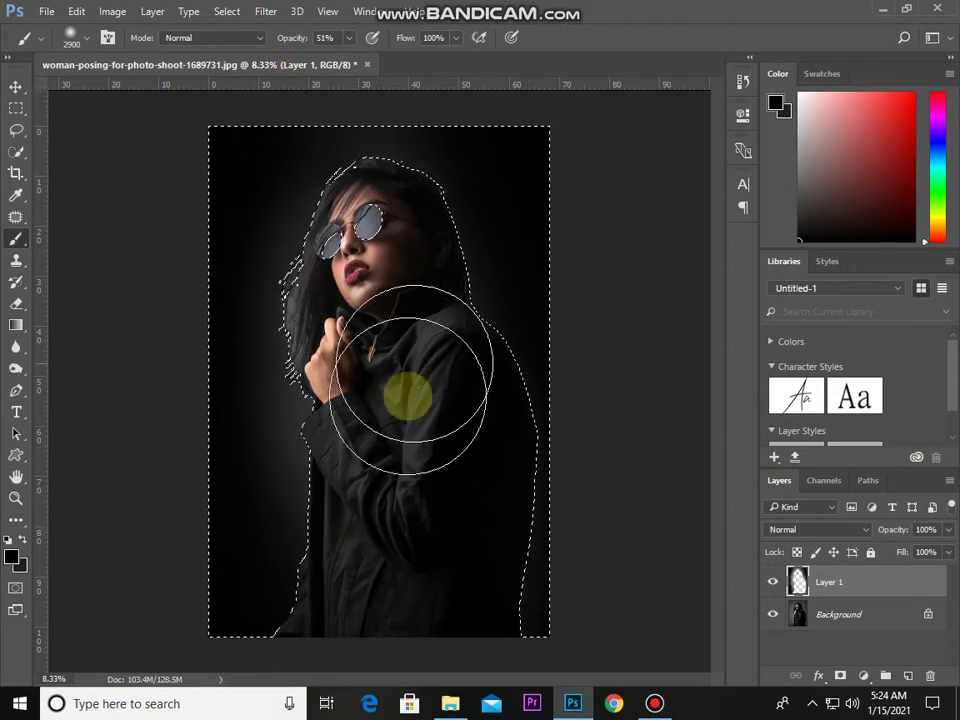
left_click(15, 87)
- Deselect and add a Levels 1 adjustment layer with the black input raised to 19
key("ctrl+d")
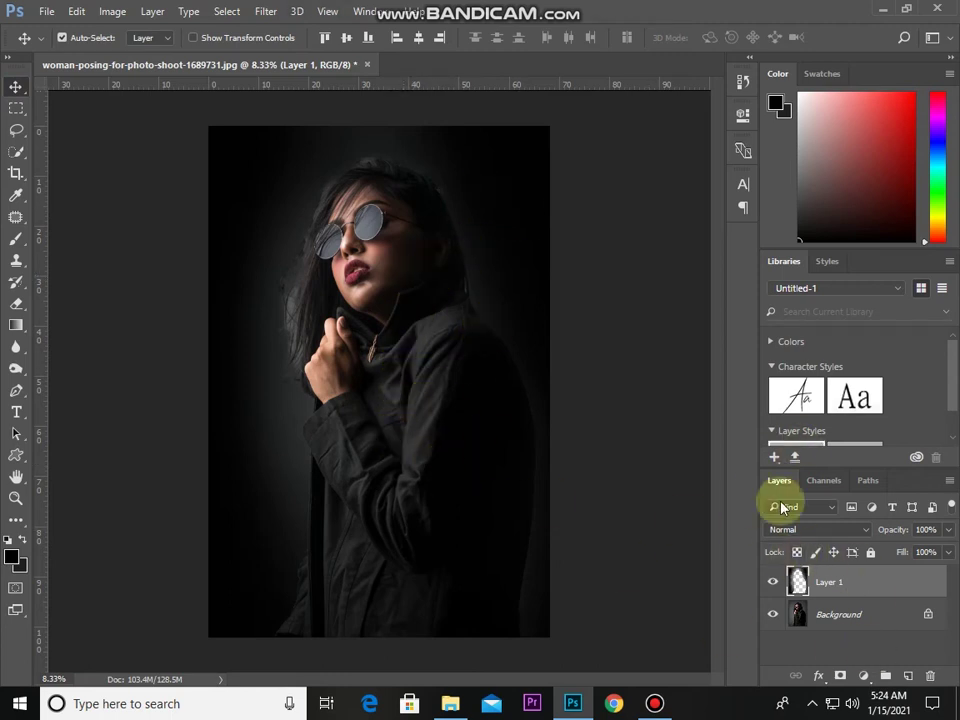
left_click(864, 677)
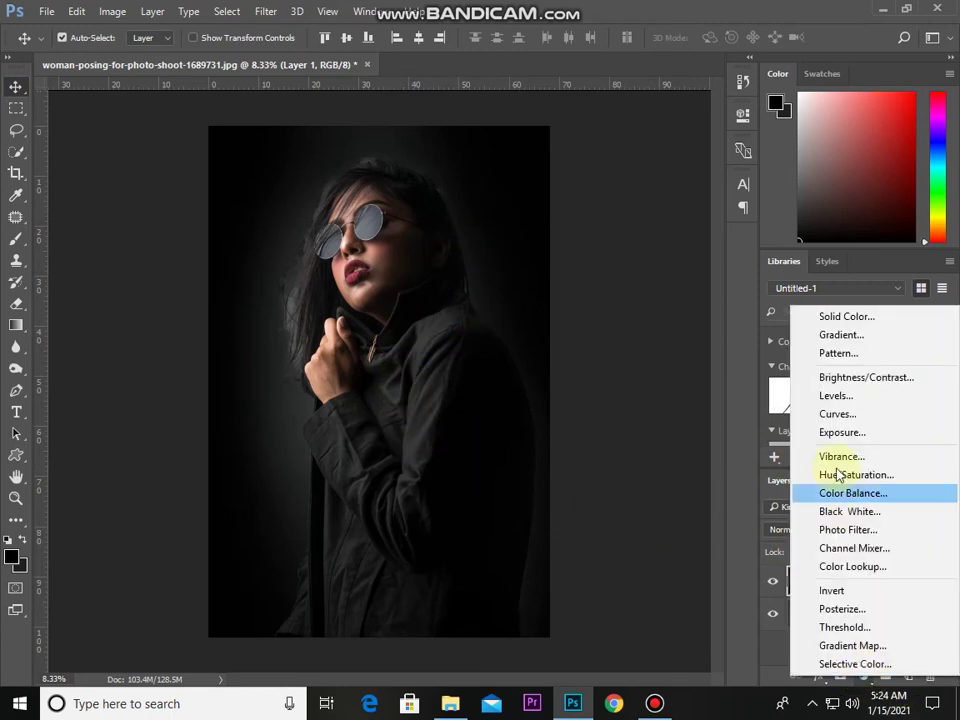
left_click(832, 398)
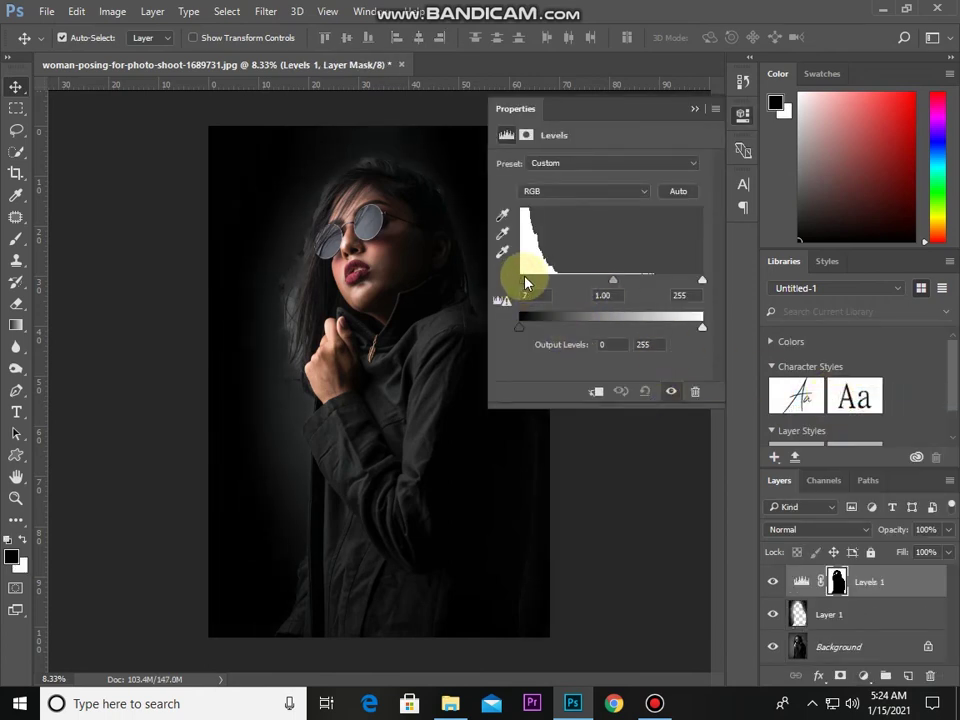
left_click(693, 108)
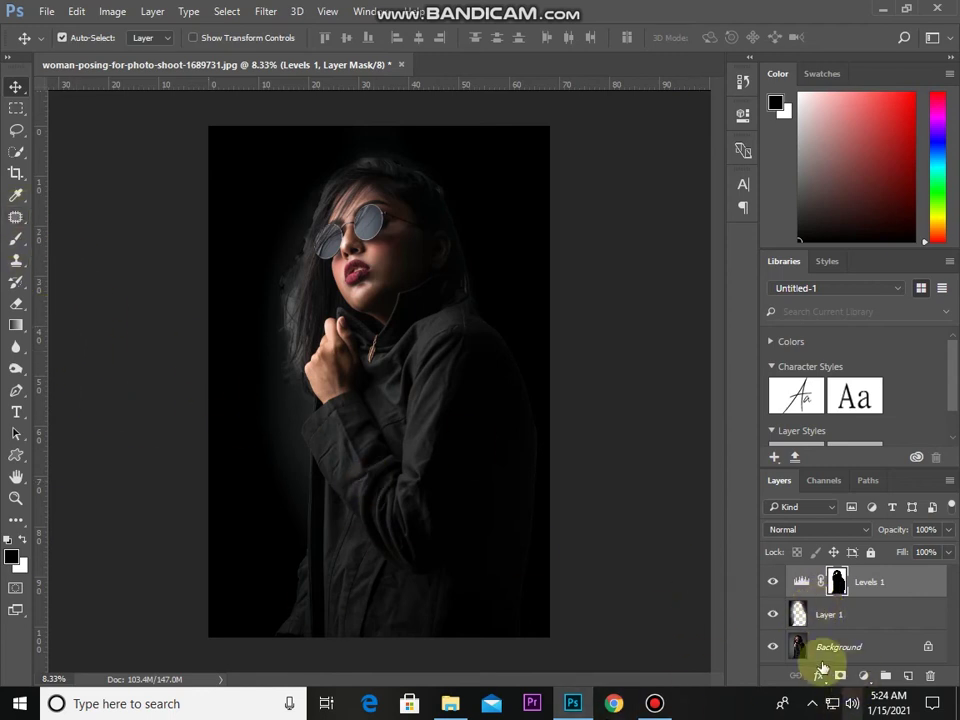
- Add Layer 2 and dodge (Midtones) a glow into the left background and lower coat
left_click(906, 677)
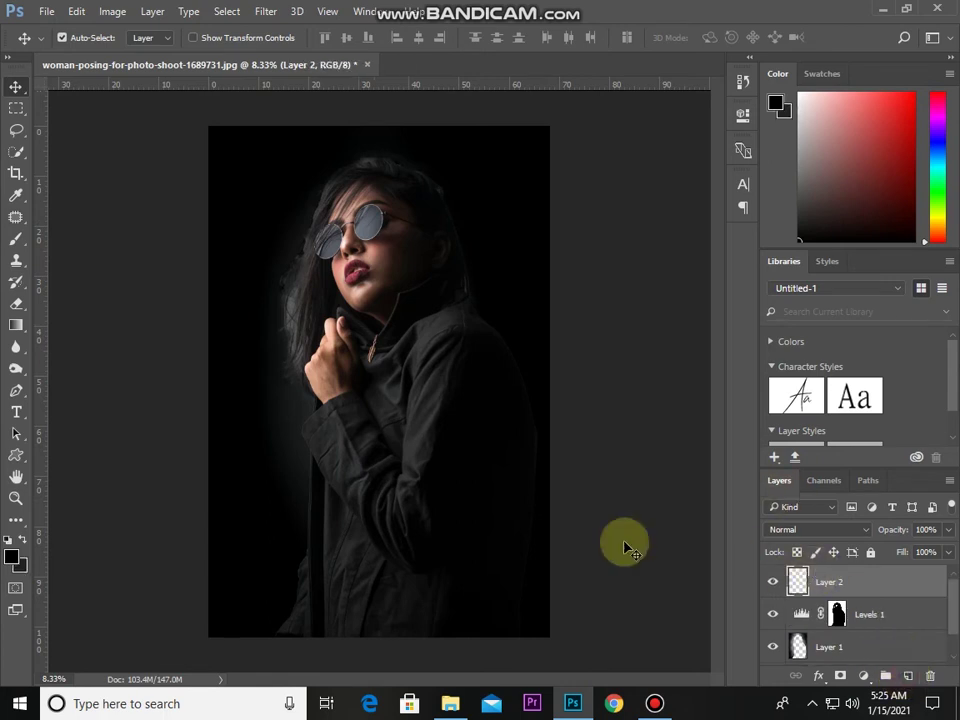
left_click_drag(15, 375, 80, 382)
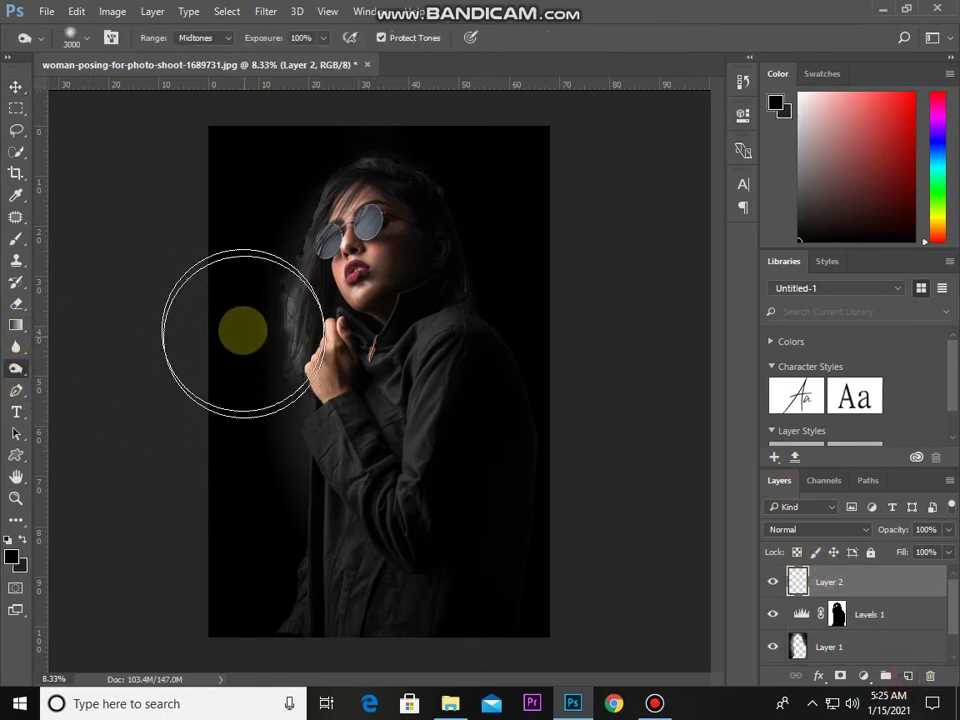
left_click(238, 392)
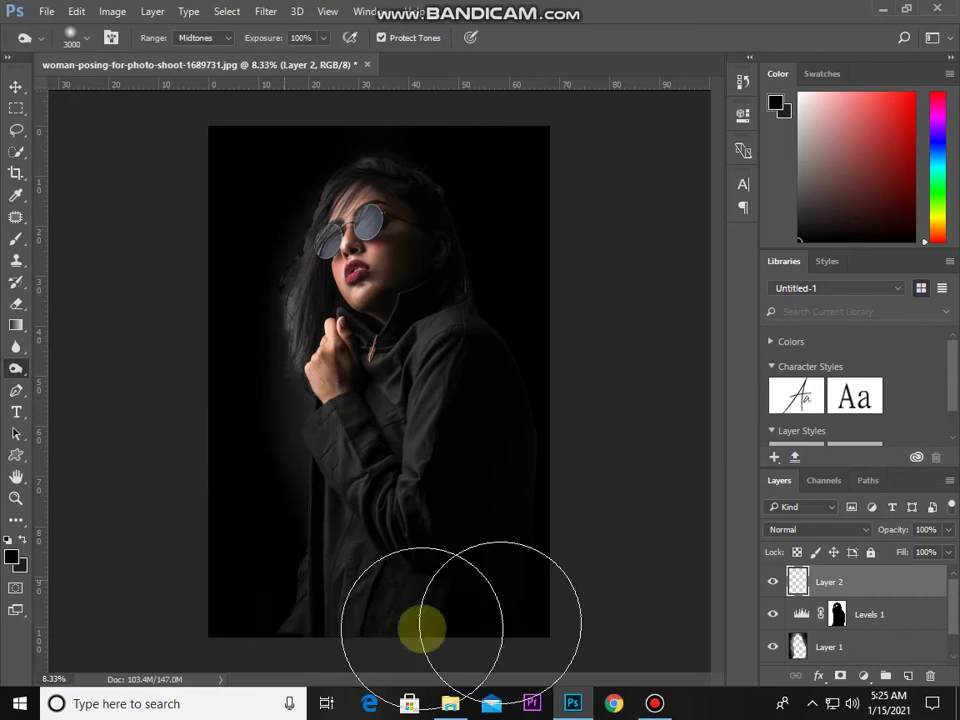
left_click_drag(251, 598, 497, 598)
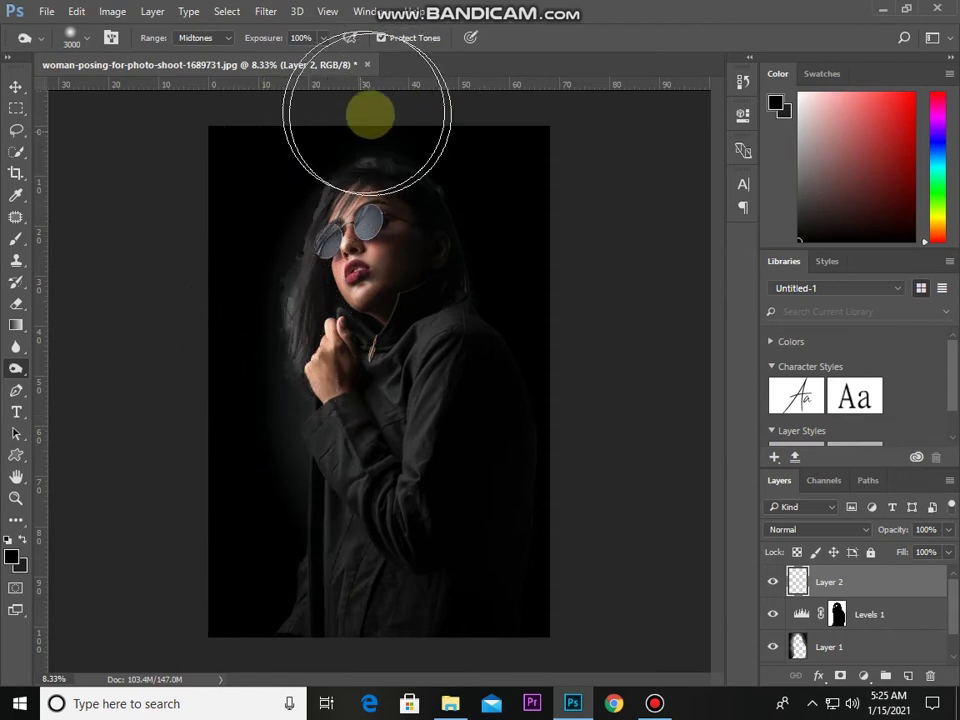
left_click_drag(235, 291, 224, 361)
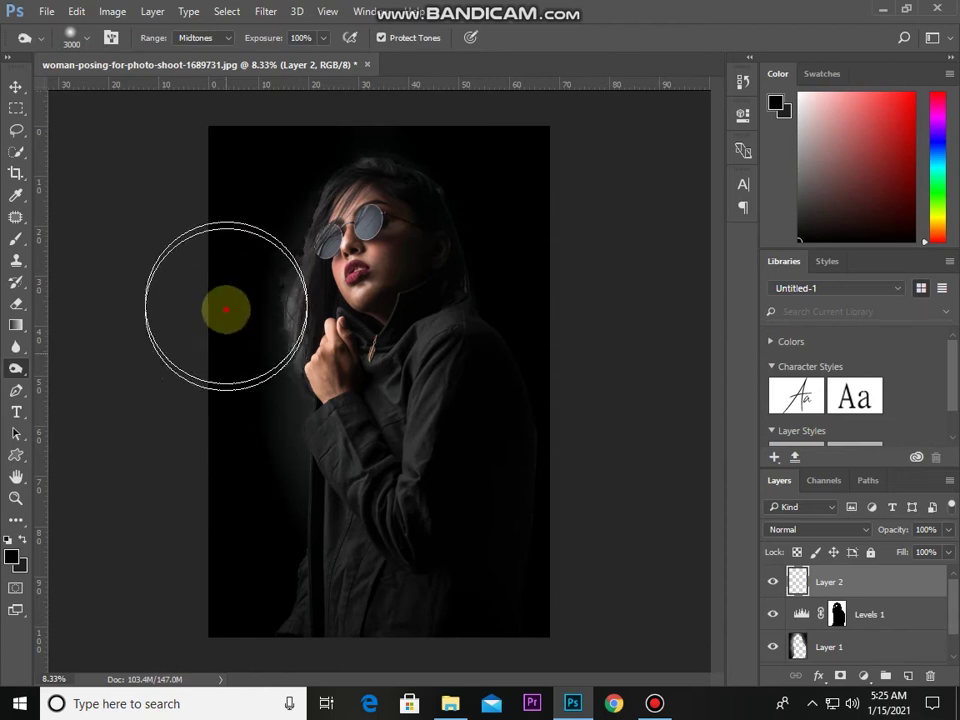
mouse_move(250, 479)
left_mouse_down()
mouse_move(252, 491)
mouse_move(258, 466)
left_mouse_up()
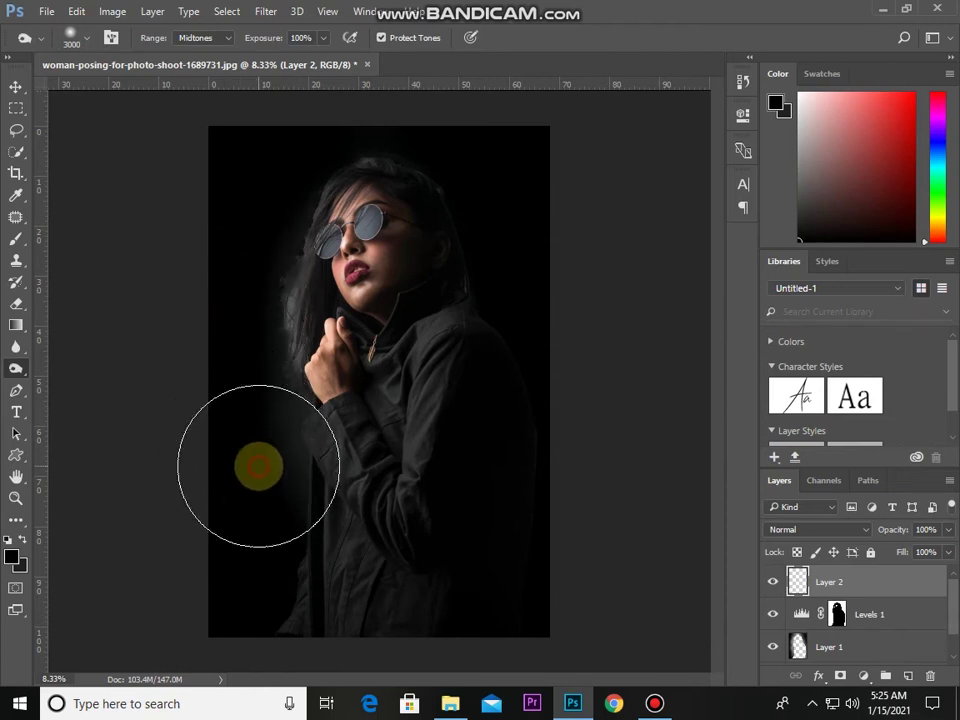
key("bracketleft")
key("bracketleft")
key("bracketleft")
left_click_drag(260, 418, 263, 450)
mouse_move(228, 376)
left_mouse_down()
mouse_move(277, 521)
mouse_move(259, 446)
mouse_move(16, 527)
mouse_move(64, 551)
mouse_move(240, 343)
mouse_move(144, 499)
mouse_move(52, 562)
mouse_move(21, 543)
left_mouse_up()
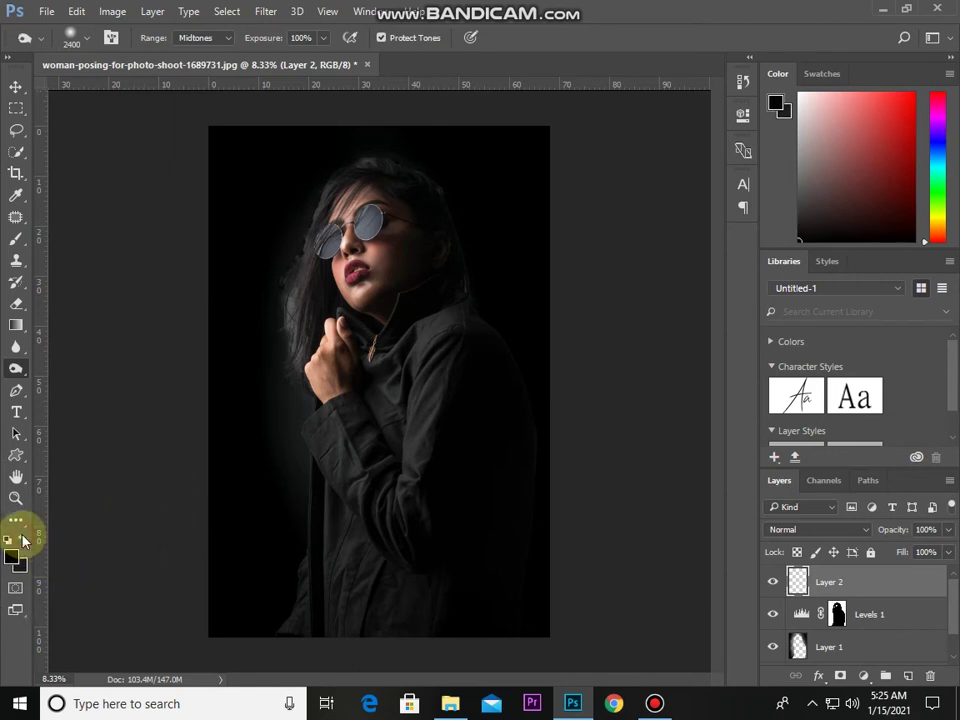
- Set the foreground to white and dodge more glow around the hair, shoulder and arm
left_click(14, 562)
left_click(546, 236)
left_click(499, 125)
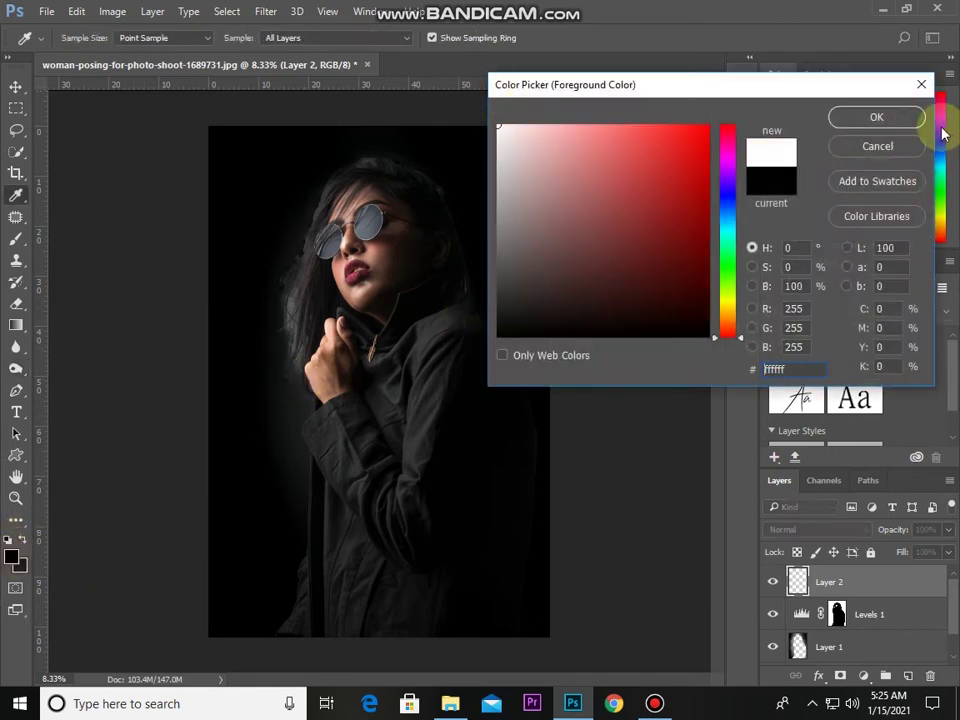
left_click(872, 116)
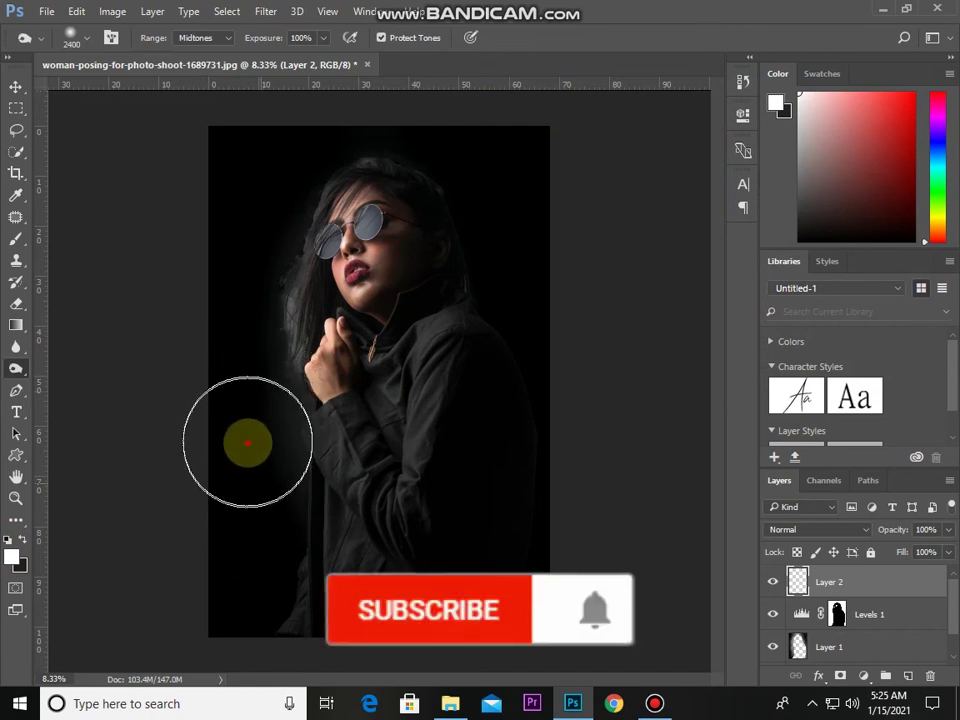
left_click_drag(249, 409, 264, 487)
left_click_drag(251, 371, 251, 261)
left_click_drag(241, 325, 270, 510)
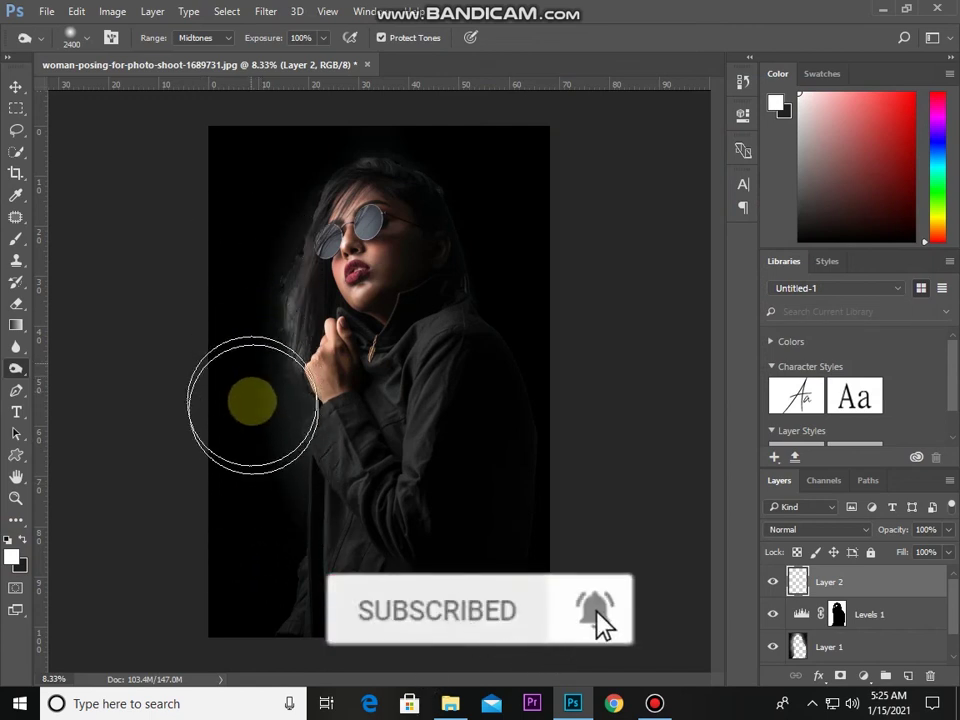
left_click(266, 484)
left_click(248, 197)
left_click(261, 516)
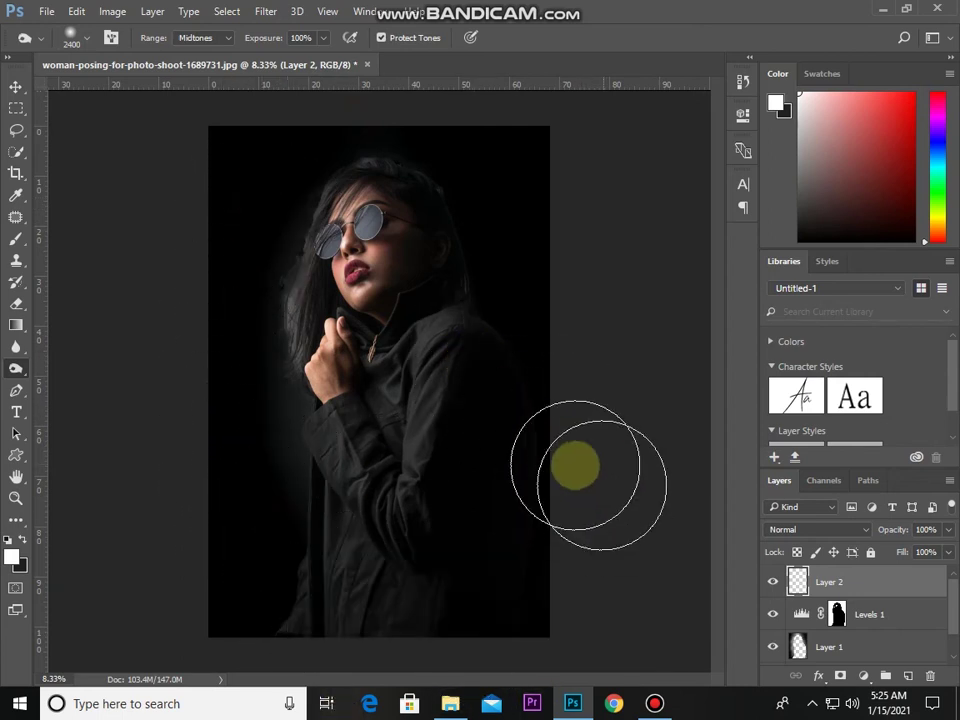
left_click(863, 677)
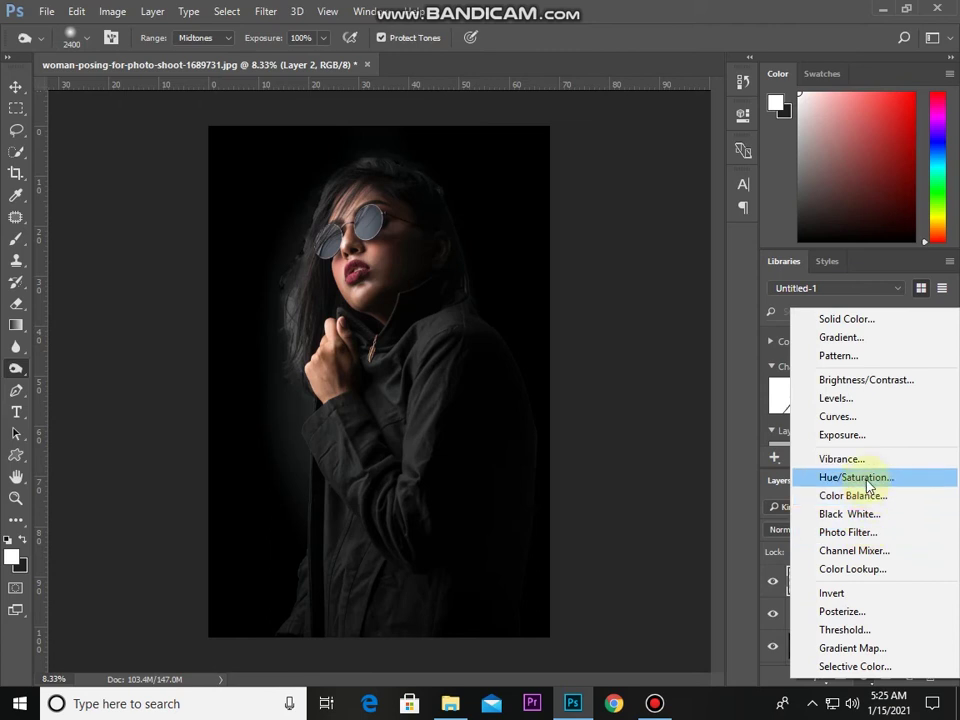
- Add a Hue/Saturation 1 layer with Lightness -26 and compare before and after
left_click(857, 477)
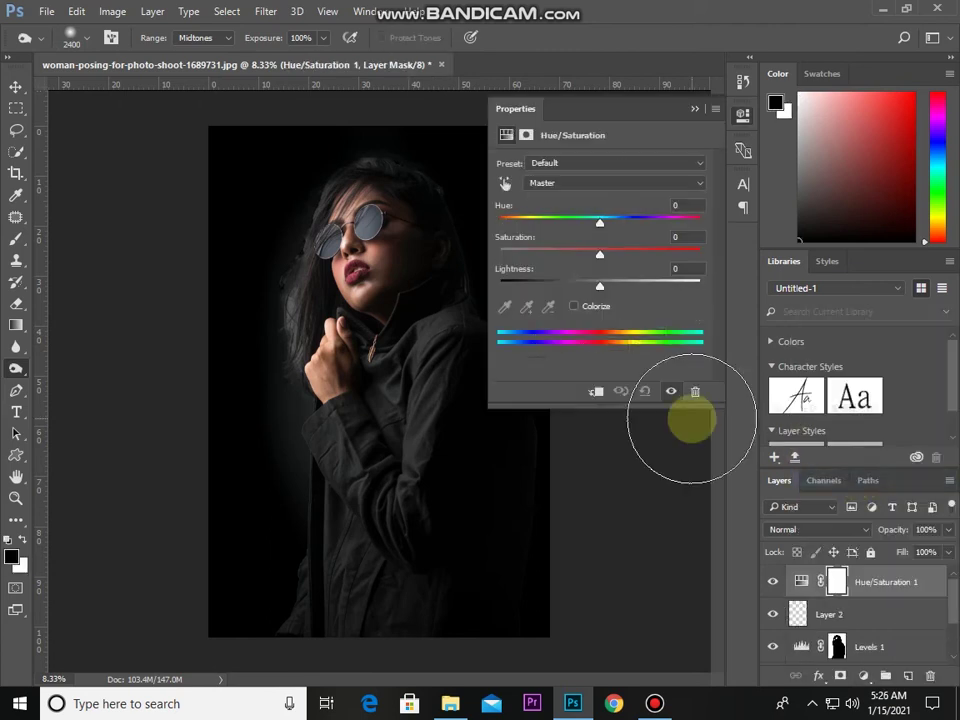
left_click_drag(601, 284, 574, 287)
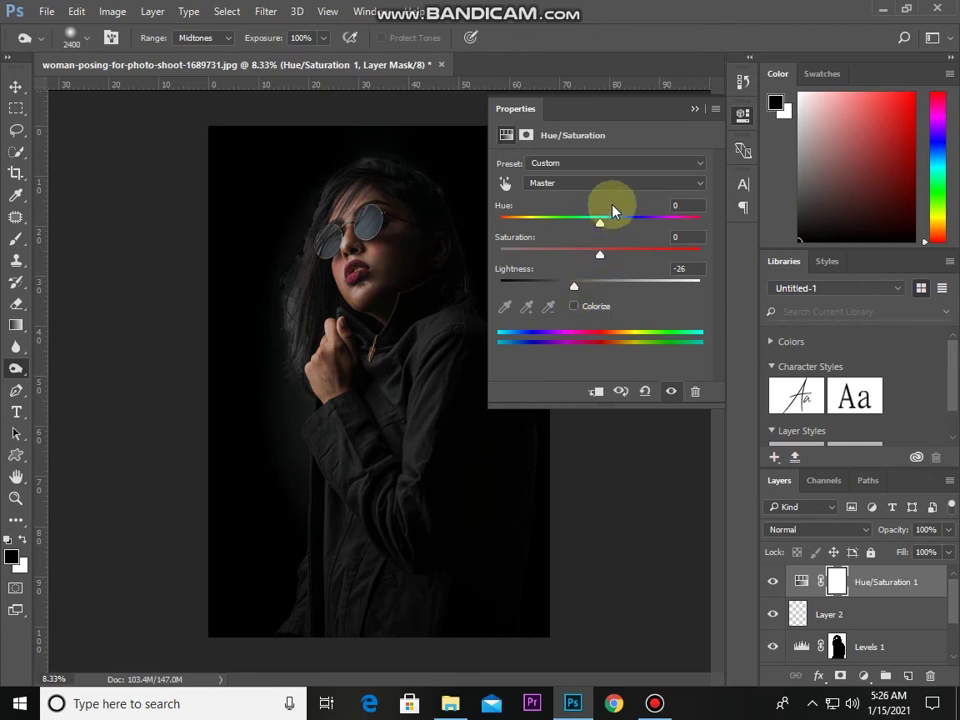
left_click(695, 108)
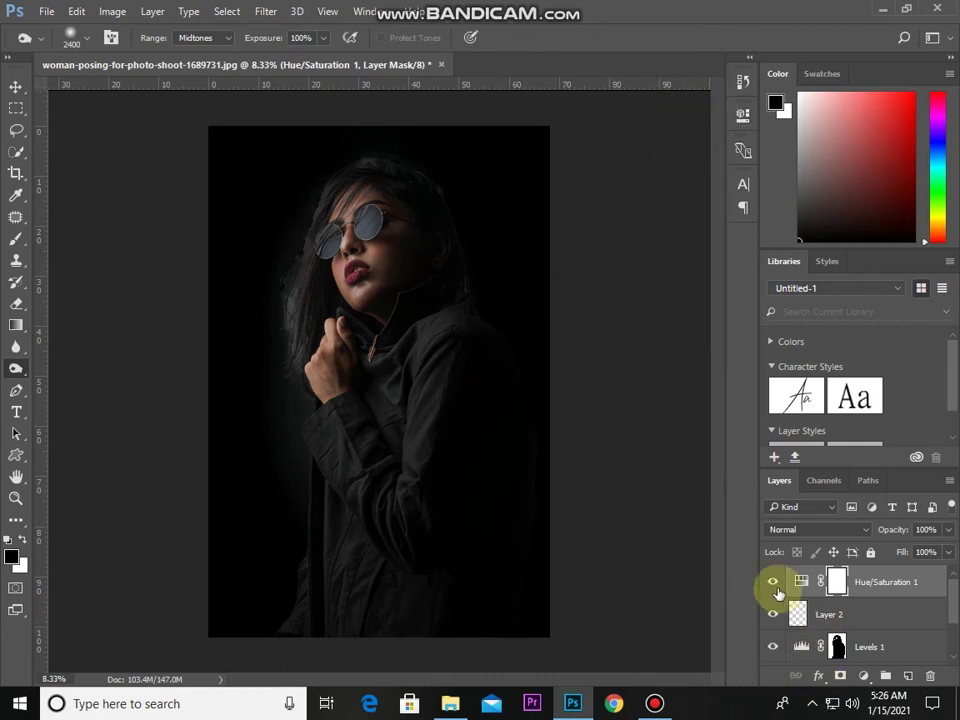
left_click(766, 588)
left_click(766, 588)
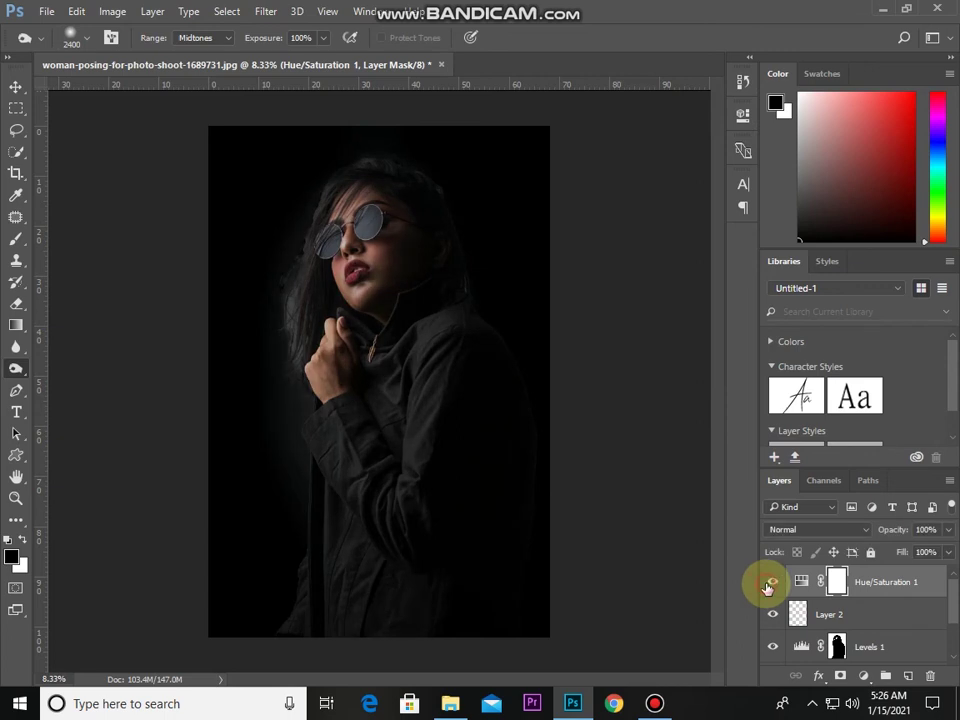
left_click(864, 678)
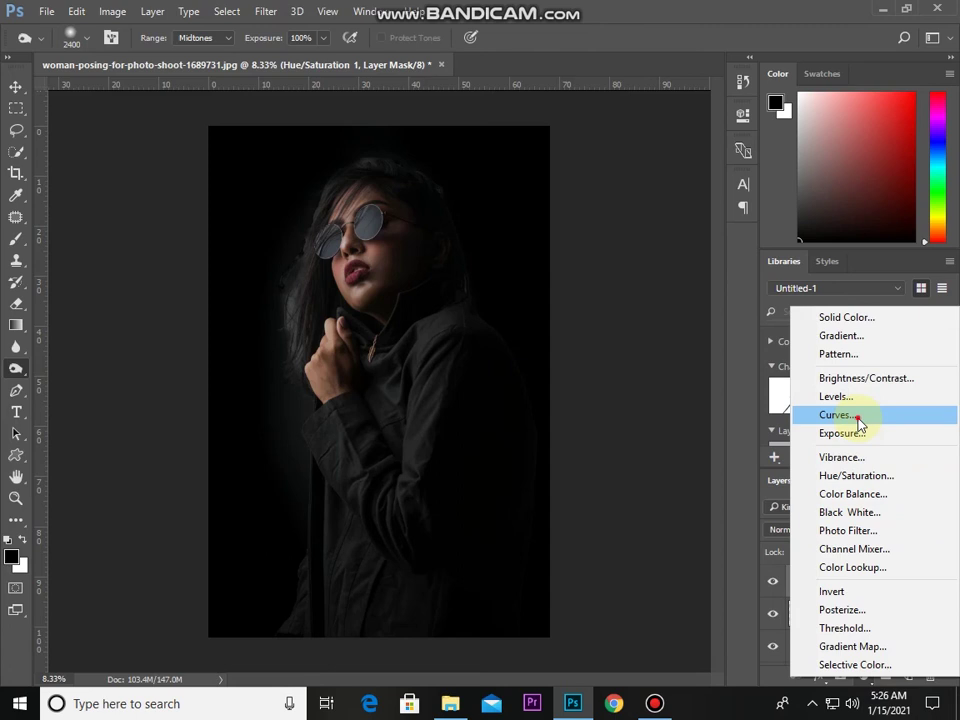
- Add a Curves 1 layer, adjusting the white point and adding a slightly darkening midtone point
left_click(858, 421)
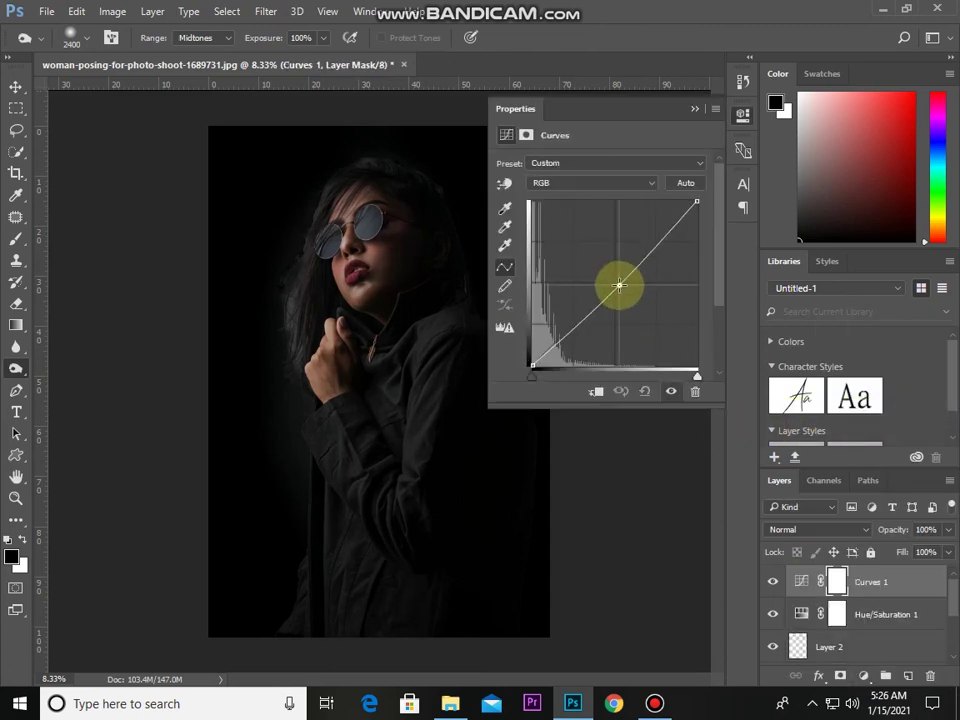
mouse_move(693, 378)
left_mouse_down()
mouse_move(681, 373)
mouse_move(694, 378)
left_mouse_up()
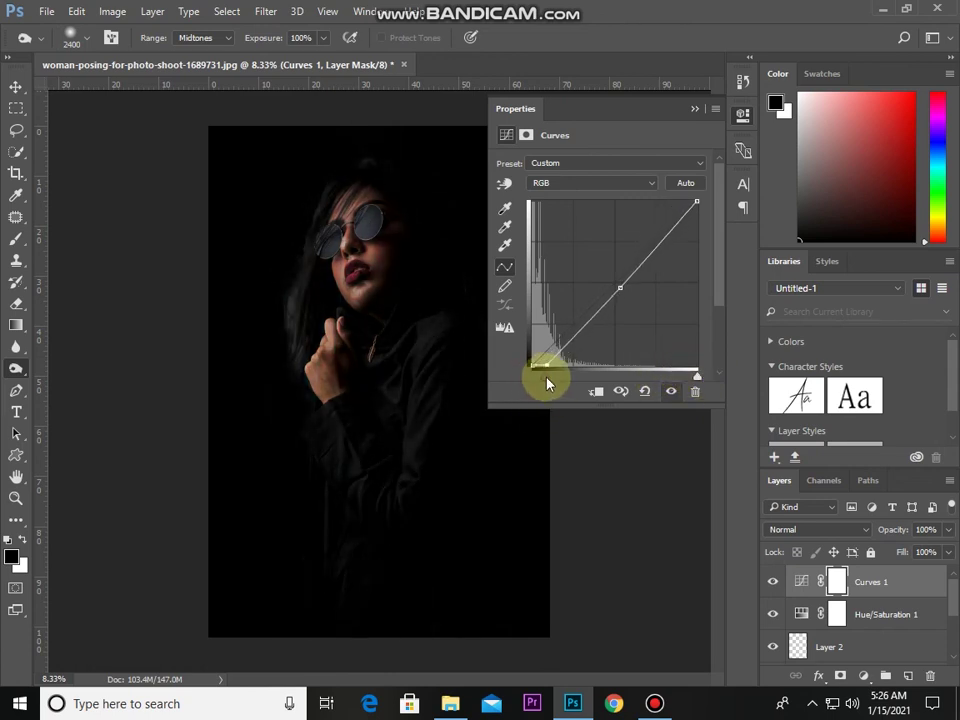
left_click_drag(549, 381, 602, 311)
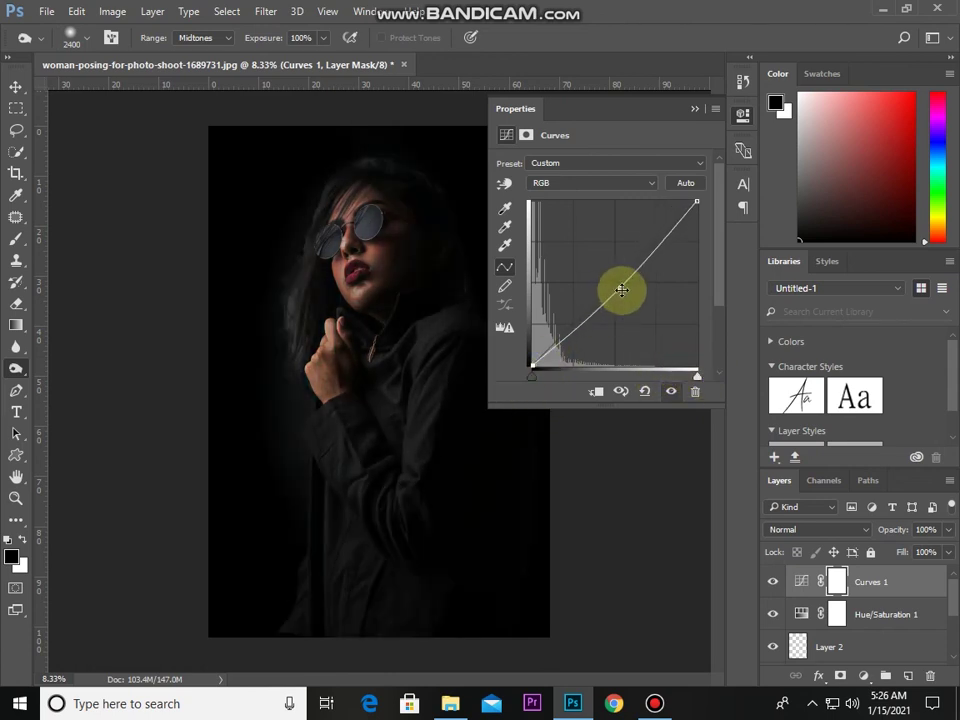
left_click(693, 108)
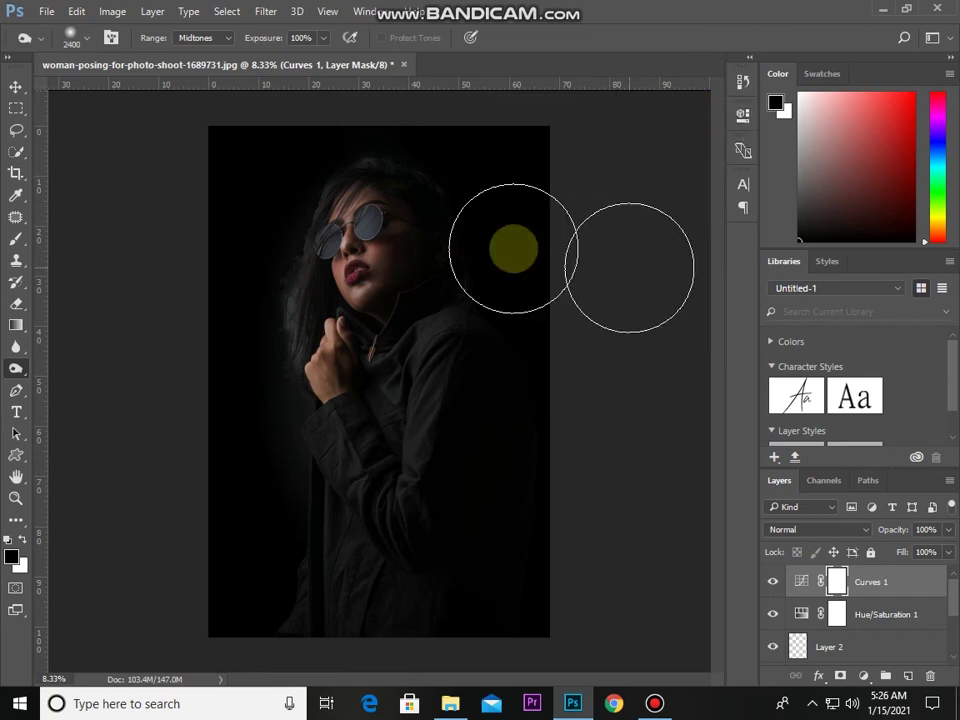
left_click(863, 676)
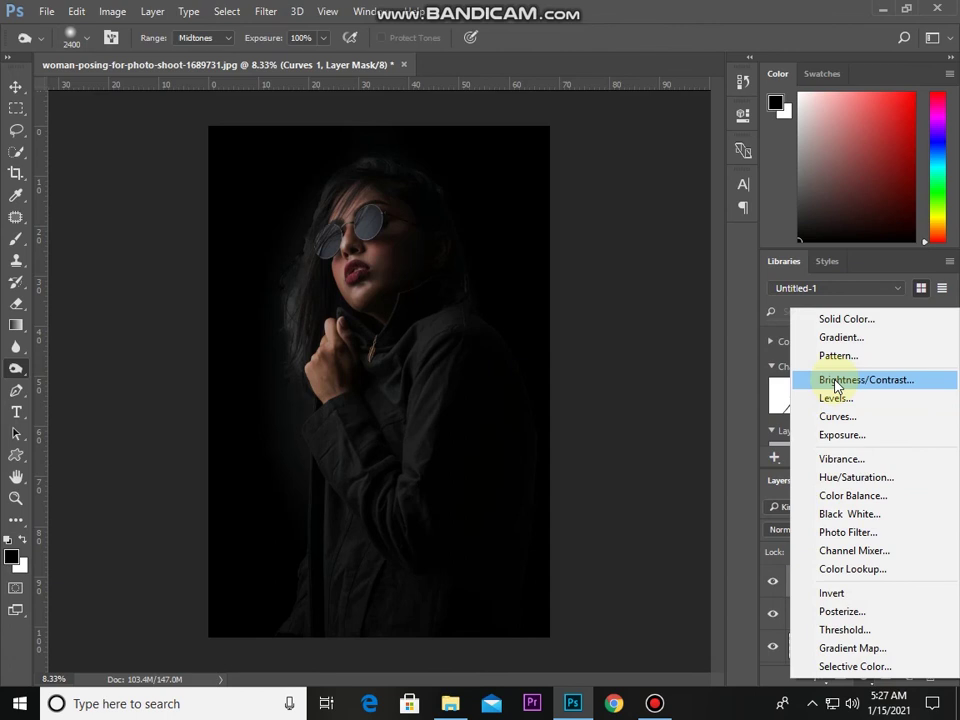
- Add a Brightness/Contrast 1 layer set to Brightness 27 and Contrast 15
left_click(828, 381)
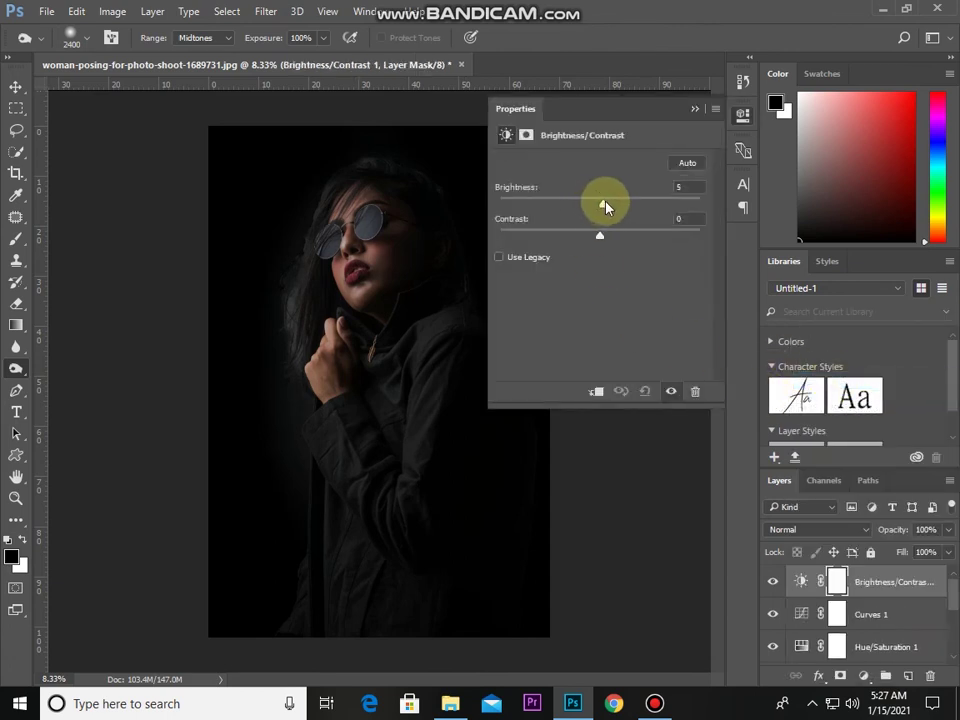
left_click_drag(603, 207, 618, 204)
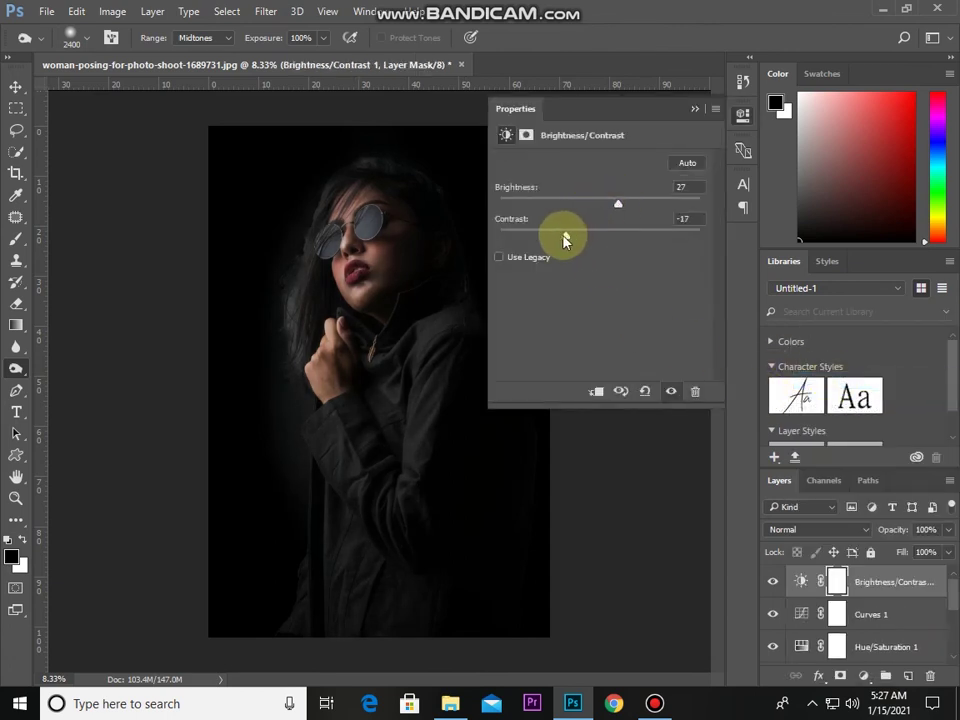
left_click_drag(627, 238, 625, 238)
left_click(695, 110)
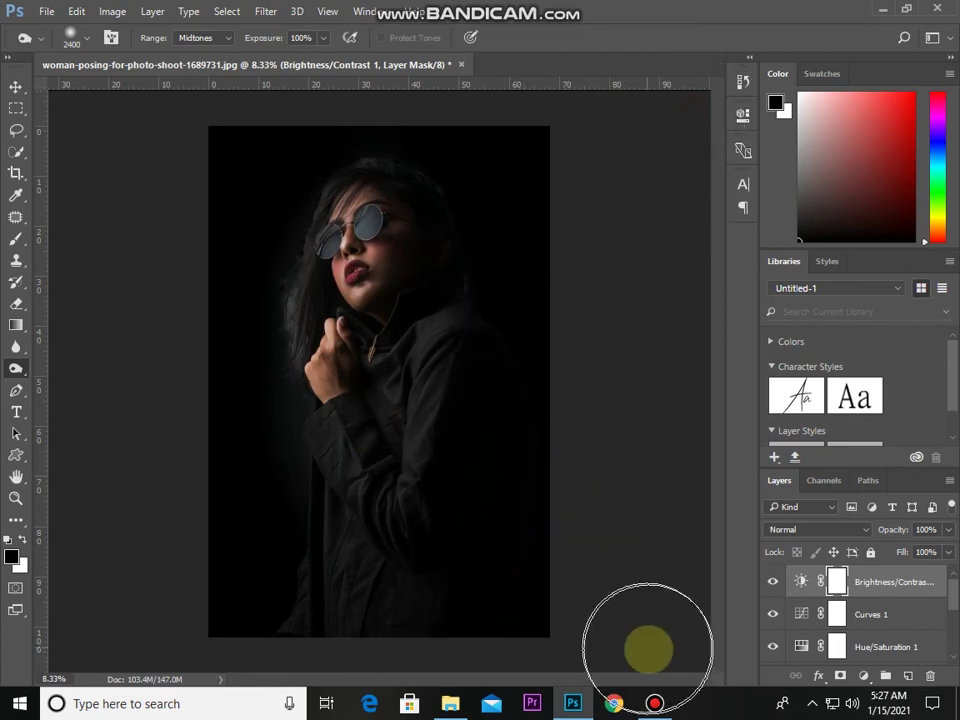
key("v")
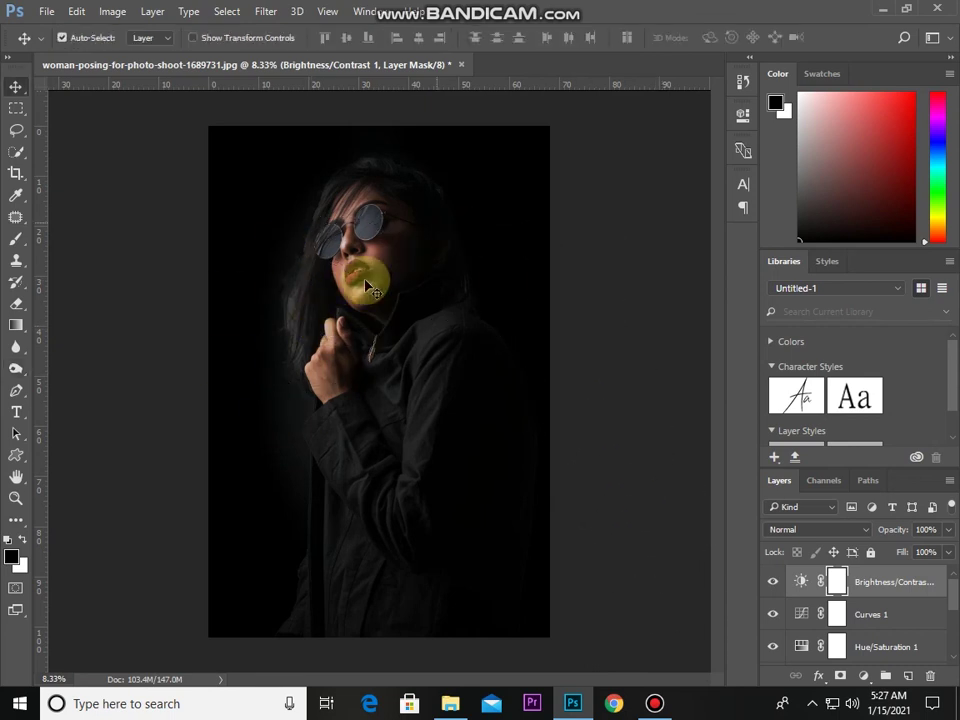